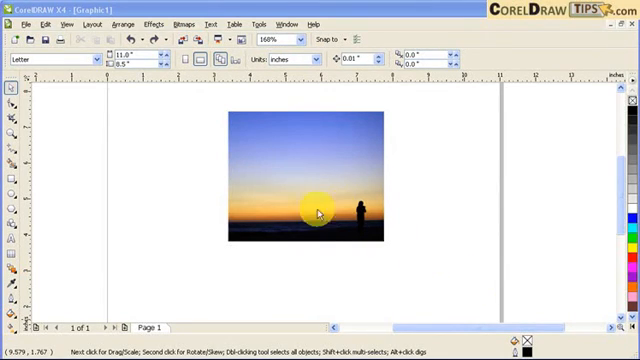
# Create the artistic text 'Text' left of the photo and enlarge it to about 110 pt
pyautogui.click(12, 238)
pyautogui.click(77, 233)
pyautogui.write('Tel')
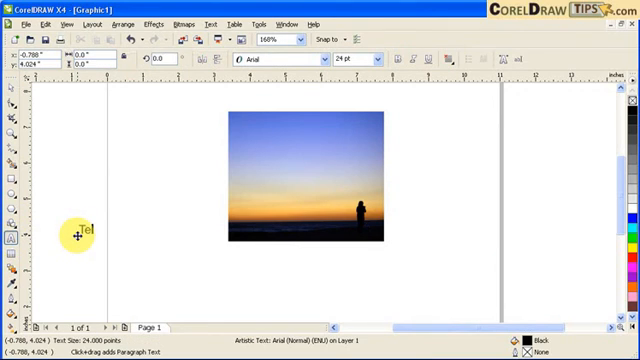
pyautogui.click(12, 89)
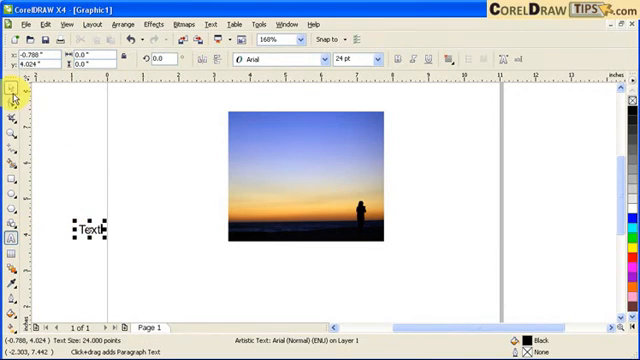
pyautogui.click(92, 231)
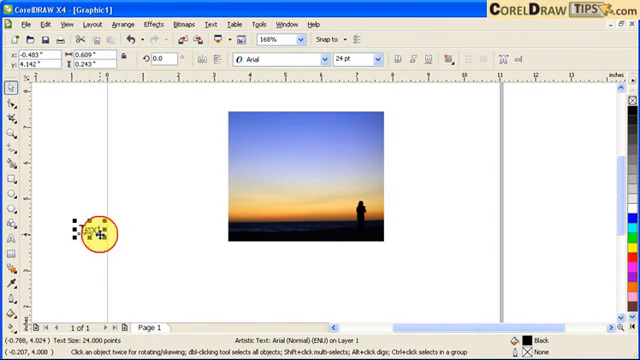
pyautogui.moveTo(104, 239); pyautogui.dragTo(184, 268)
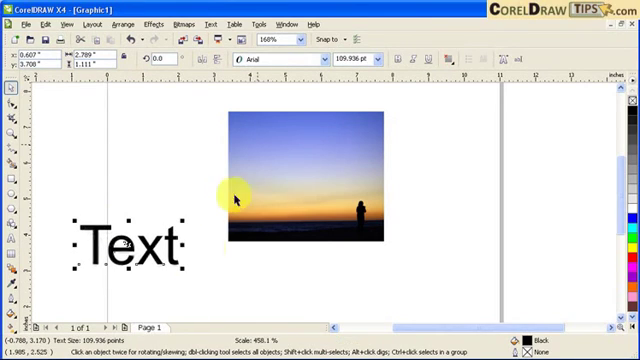
# Make 'Text' bold, move it higher, and nudge the sunset photo slightly right
pyautogui.click(397, 63)
pyautogui.moveTo(157, 250); pyautogui.dragTo(157, 143)
pyautogui.click(365, 196)
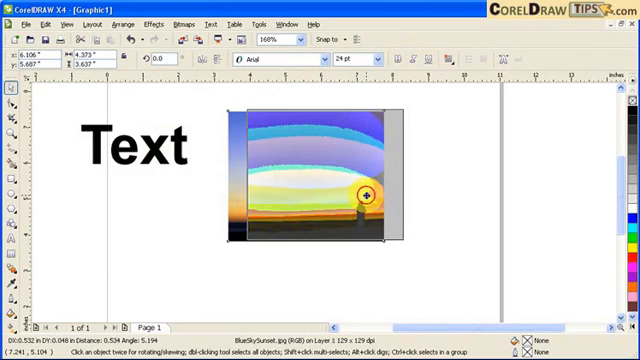
pyautogui.moveTo(365, 196); pyautogui.dragTo(384, 204)
pyautogui.click(525, 228)
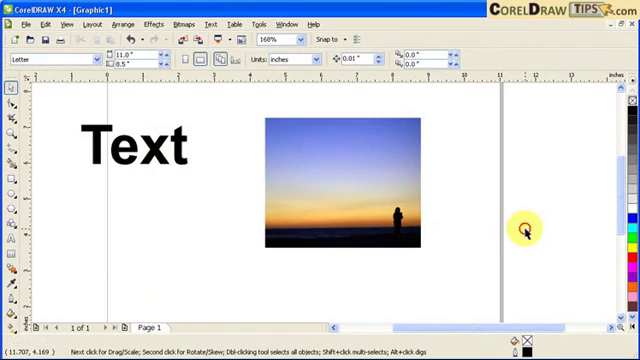
# Reselect the sunset photo, briefly showing its rotate handles
pyautogui.click(377, 218)
pyautogui.click(377, 218)
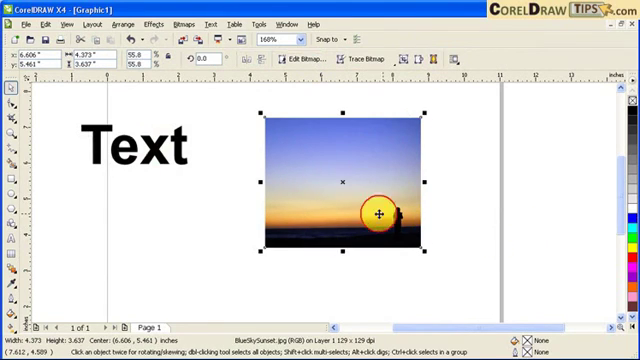
pyautogui.click(459, 218)
pyautogui.click(375, 198)
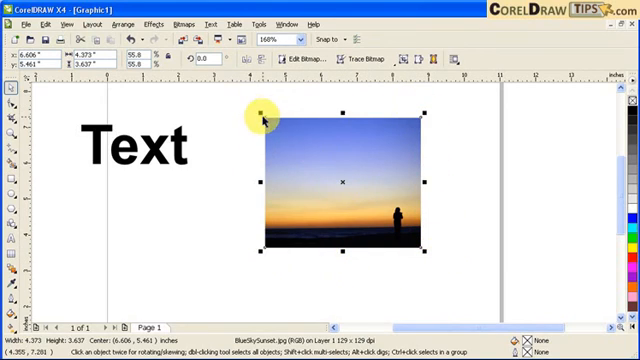
# Rotate the sunset photo steeply clockwise about its centre using the corner rotation arrow
pyautogui.press('Escape')
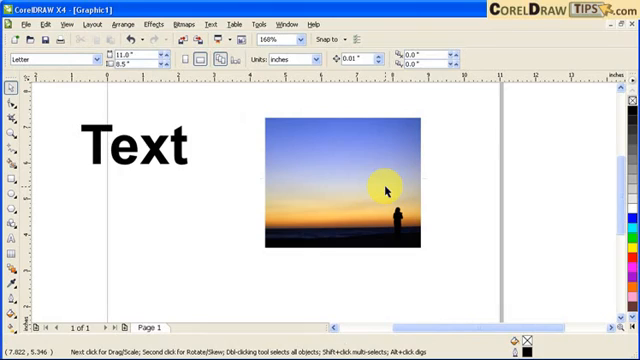
pyautogui.click(386, 188)
pyautogui.click(370, 182)
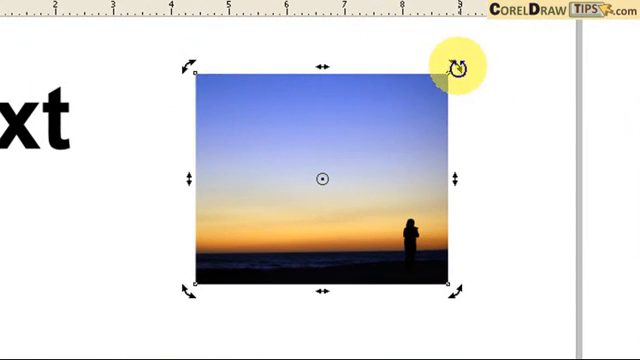
pyautogui.moveTo(457, 68)
pyautogui.mouseDown()
pyautogui.moveTo(484, 118)
pyautogui.moveTo(456, 226)
pyautogui.mouseUp()
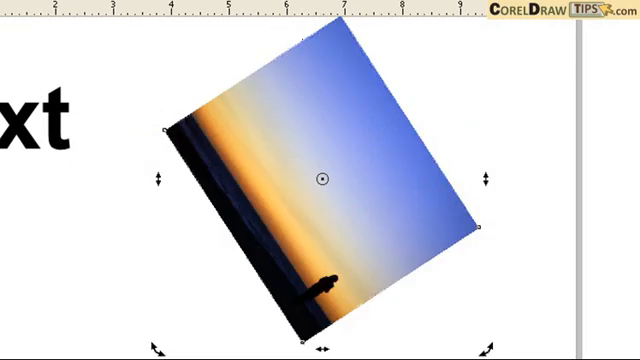
# Undo the rotation, move the rotation pin to the bottom-left corner, and rotate about it
pyautogui.hotkey('ctrl', 'z')
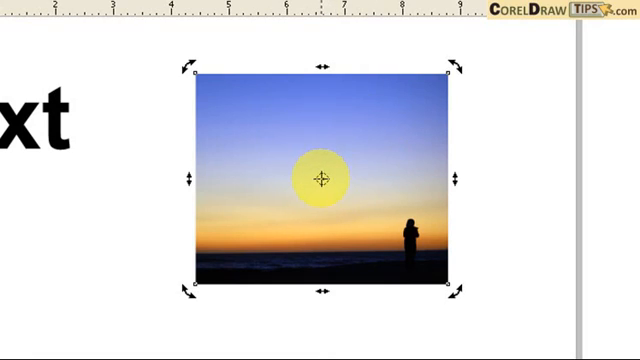
pyautogui.moveTo(322, 178); pyautogui.dragTo(205, 287)
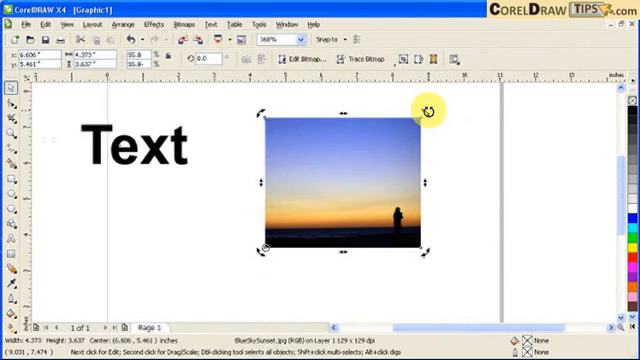
pyautogui.moveTo(427, 110)
pyautogui.mouseDown()
pyautogui.moveTo(233, 130)
pyautogui.moveTo(384, 215)
pyautogui.mouseUp()
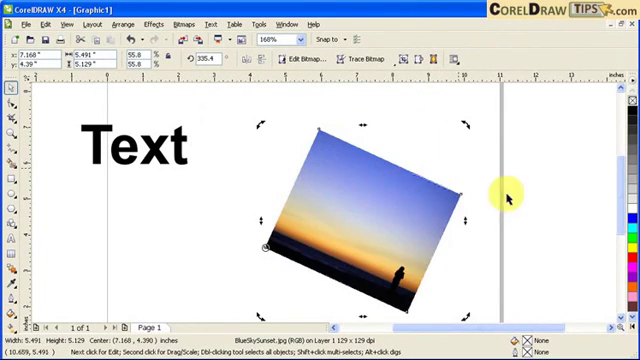
# Undo the corner rotation so the photo is upright, then reselect it
pyautogui.click(131, 41)
pyautogui.click(230, 200)
pyautogui.click(315, 235)
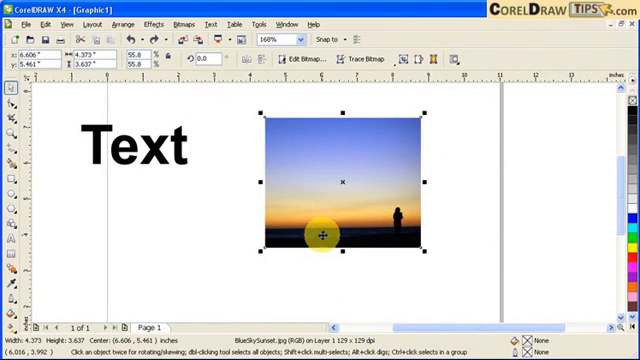
pyautogui.click(322, 235)
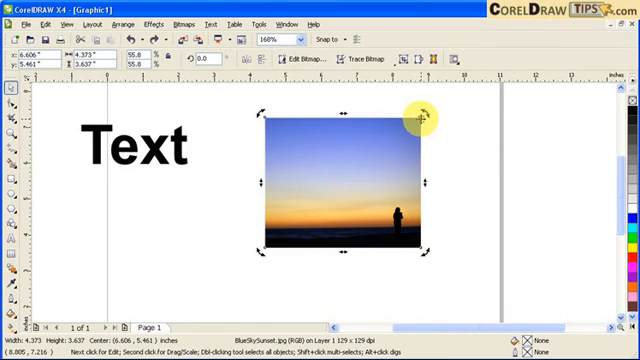
pyautogui.moveTo(259, 254); pyautogui.dragTo(284, 229)
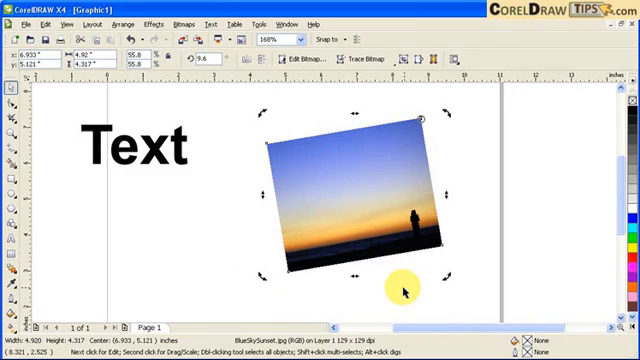
pyautogui.click(405, 290)
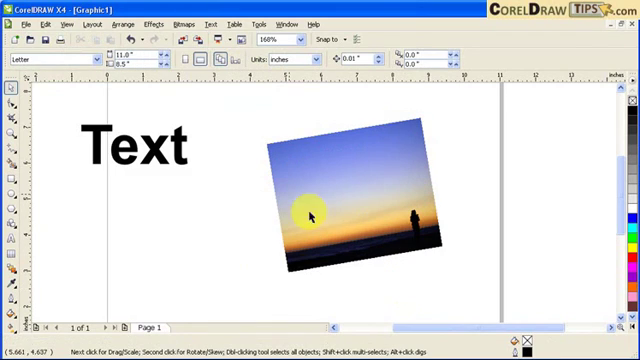
pyautogui.click(130, 40)
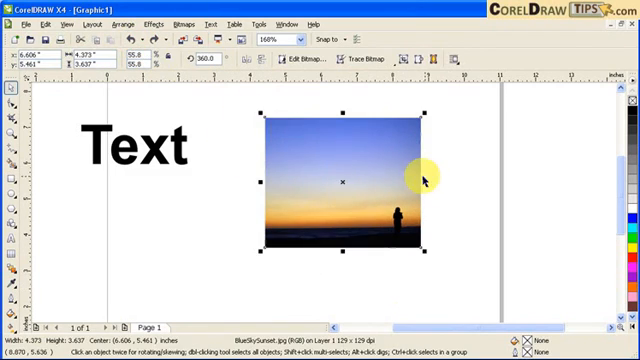
# Toggle the 'Text' object between sizing and rotation handles
pyautogui.click(155, 150)
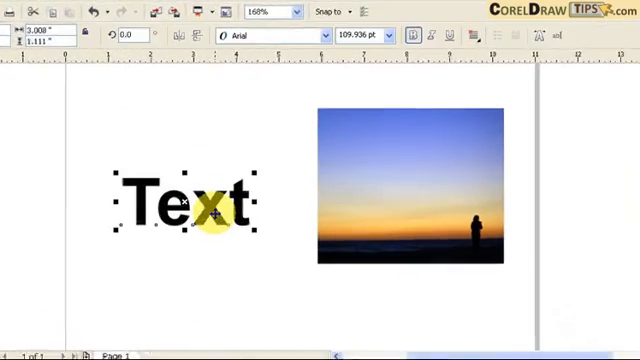
pyautogui.click(155, 150)
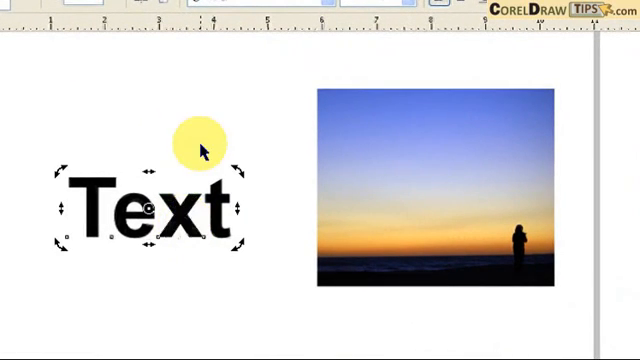
pyautogui.click(178, 212)
pyautogui.click(175, 210)
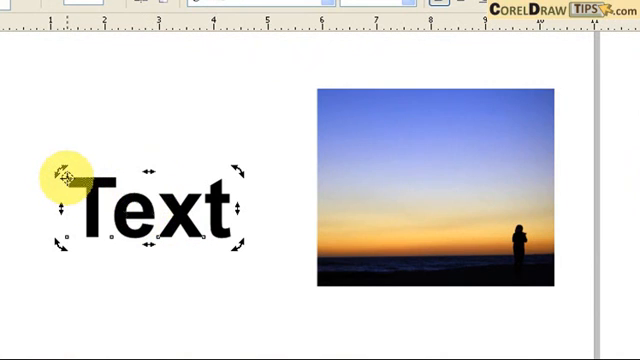
# Swing the text diagonally and back level, then select the sunset photo
pyautogui.moveTo(237, 170)
pyautogui.mouseDown()
pyautogui.moveTo(207, 186)
pyautogui.moveTo(195, 160)
pyautogui.mouseUp()
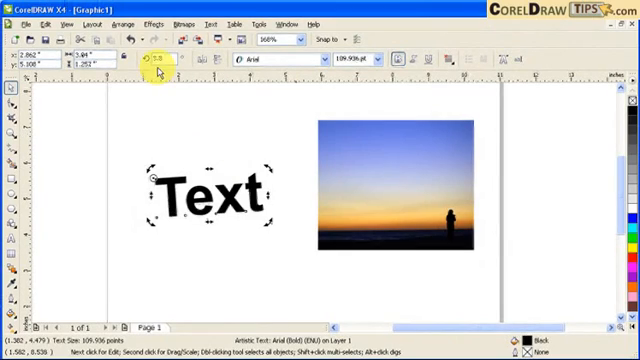
pyautogui.click(196, 142)
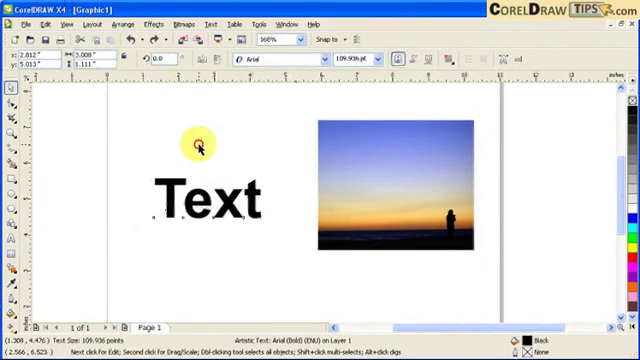
pyautogui.click(356, 218)
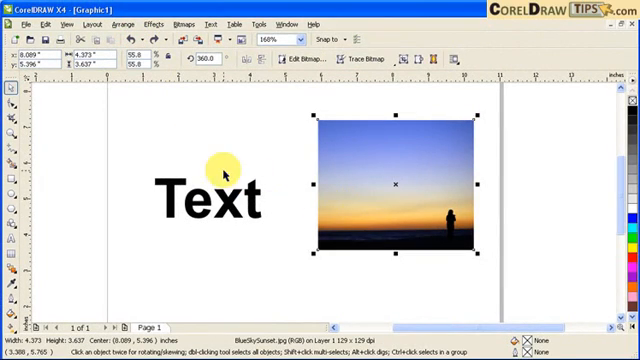
# Skew the sunset photo horizontally into a slanted parallelogram with the top skew arrow
pyautogui.click(396, 176)
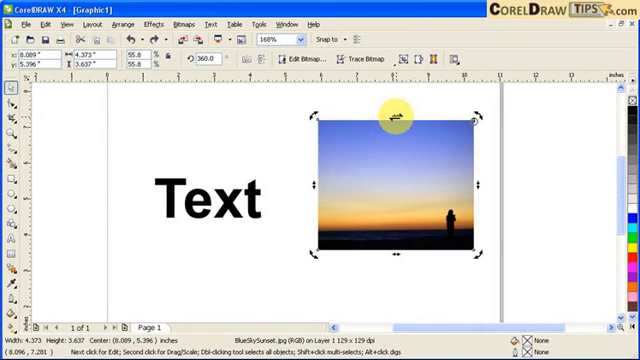
pyautogui.moveTo(396, 118)
pyautogui.mouseDown()
pyautogui.moveTo(438, 118)
pyautogui.moveTo(320, 118)
pyautogui.mouseUp()
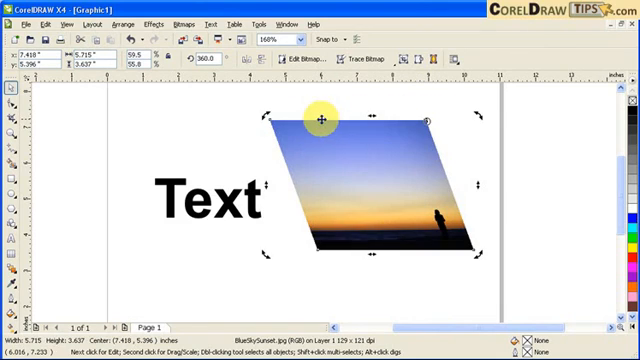
pyautogui.click(201, 210)
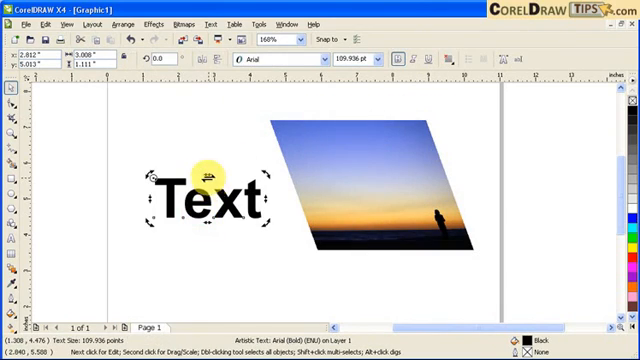
pyautogui.moveTo(208, 175); pyautogui.dragTo(230, 176)
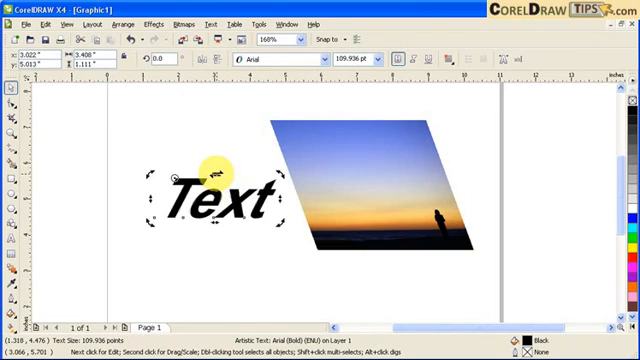
pyautogui.click(170, 248)
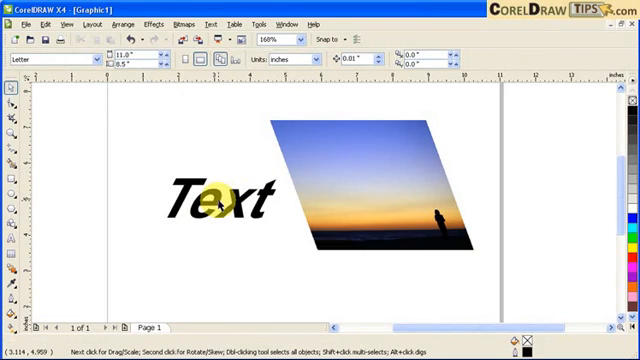
pyautogui.hotkey('ctrl', 'z')
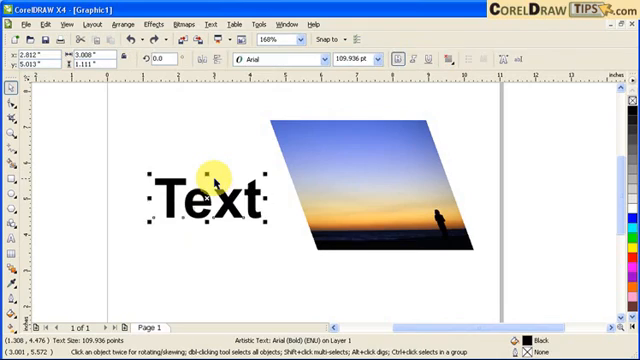